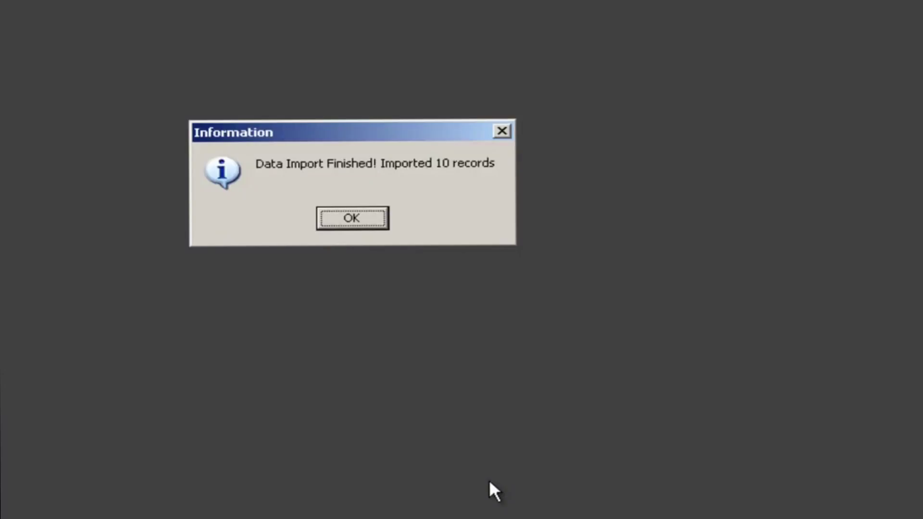
Dismiss the import-finished message to show the 15 records, including smod0009 through smod0013.
{"action": "left_click", "coordinate": [352, 219]}
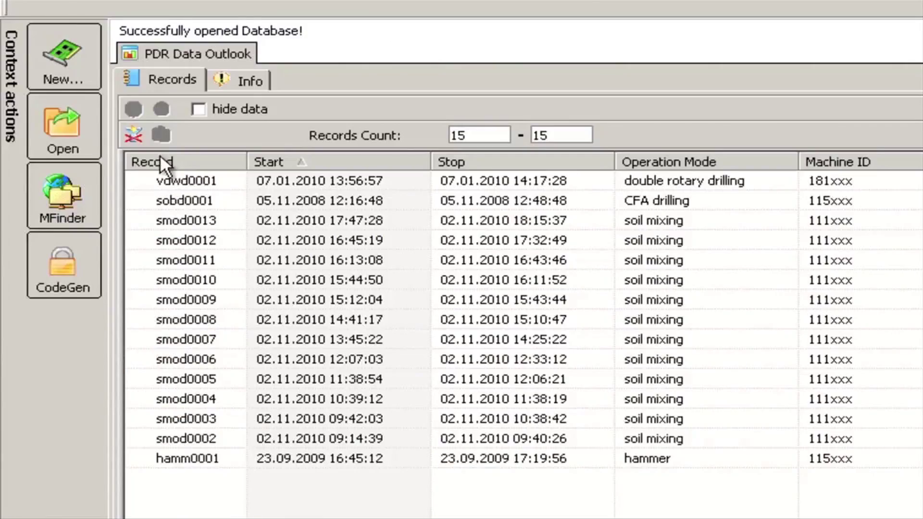
Filter the records to machine ID 111xxx, leaving 12 soil-mixing entries.
{"action": "left_click", "coordinate": [134, 136]}
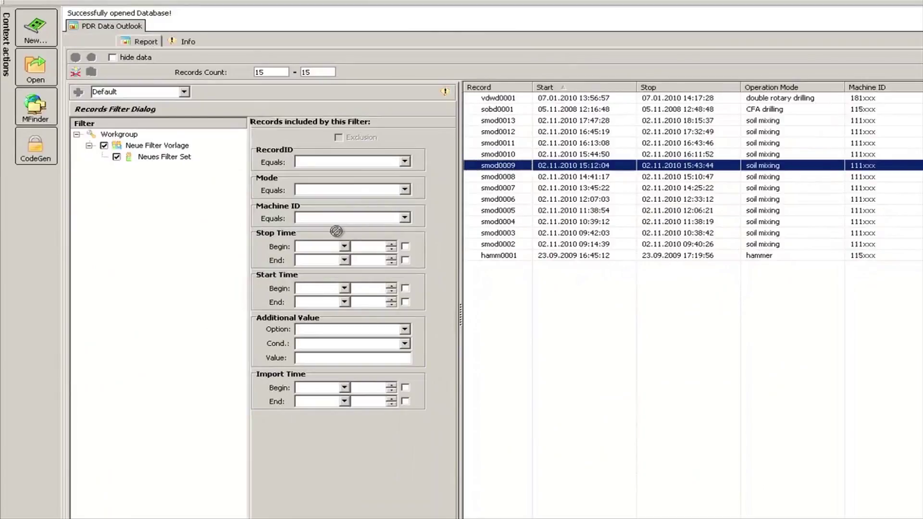
{"action": "left_click", "coordinate": [350, 218]}
{"action": "type", "text": "111xxx"}
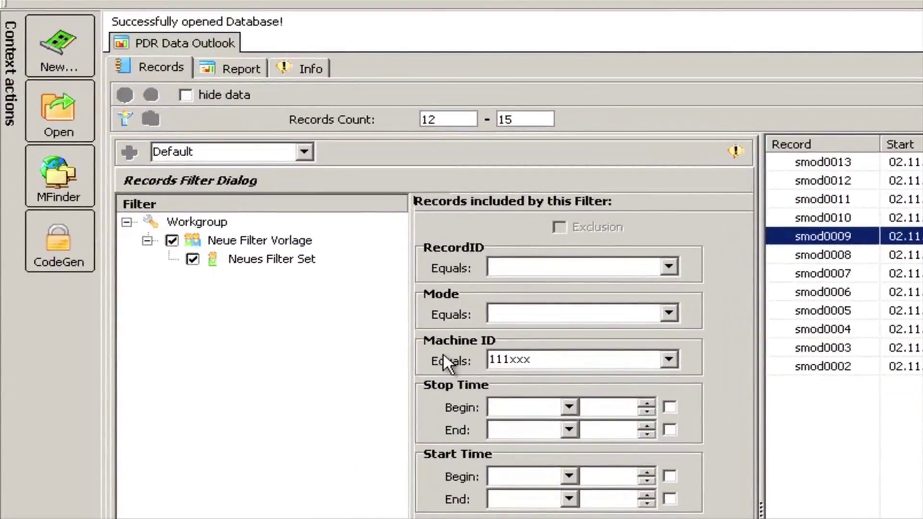
{"action": "left_click", "coordinate": [124, 118]}
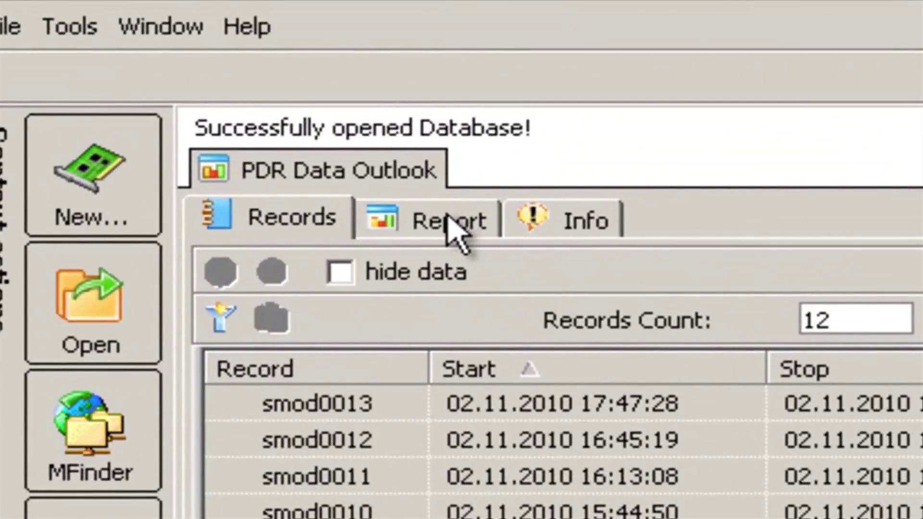
{"action": "left_click", "coordinate": [450, 220]}
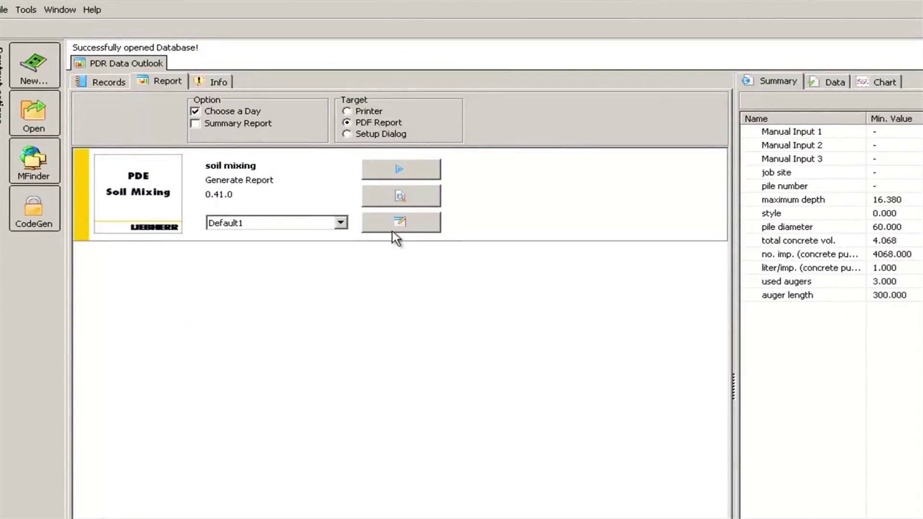
In the soil mixing report setup, keep English as the report language.
{"action": "left_click", "coordinate": [400, 222]}
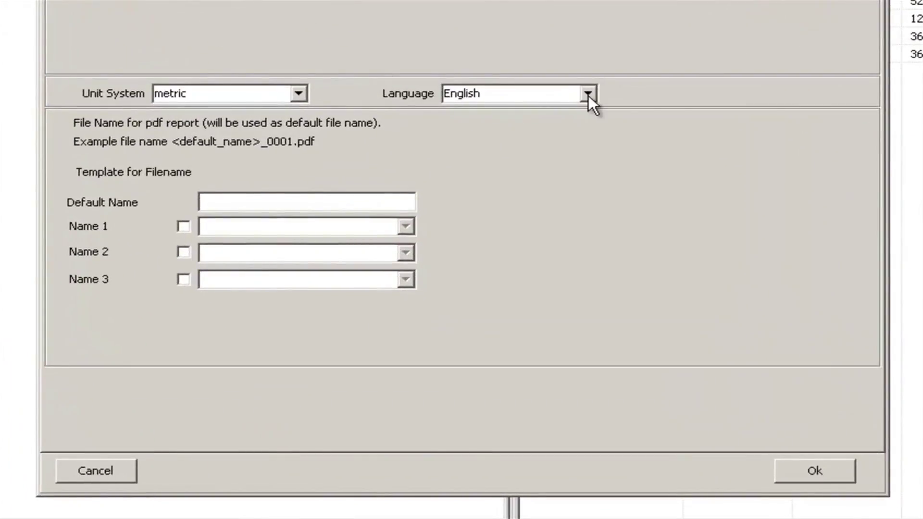
{"action": "left_click", "coordinate": [589, 95]}
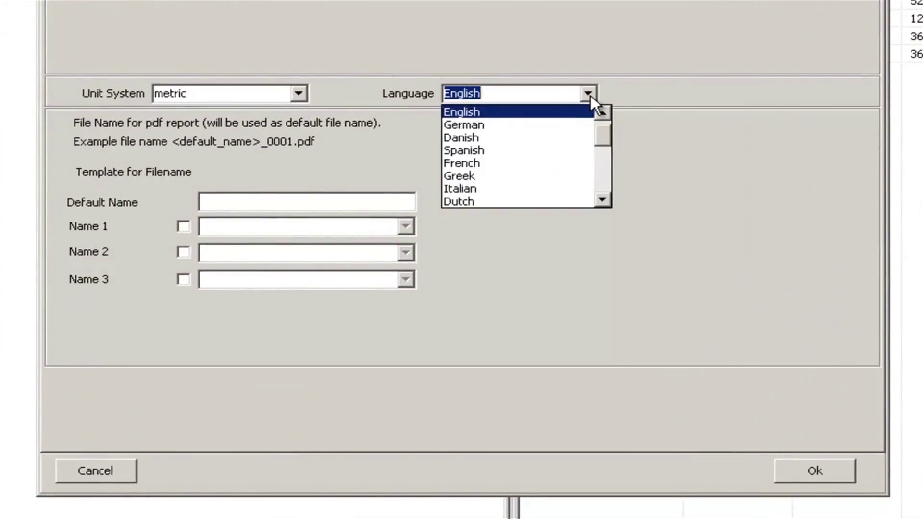
{"action": "left_click", "coordinate": [530, 112]}
{"action": "left_click", "coordinate": [542, 261]}
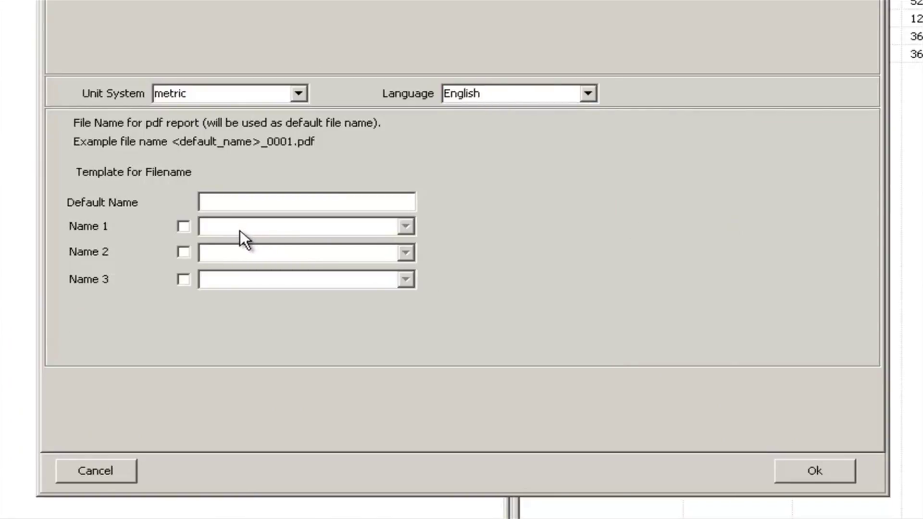
Name PDF files with job site as Name 1 and pile number as Name 2.
{"action": "left_click", "coordinate": [182, 227]}
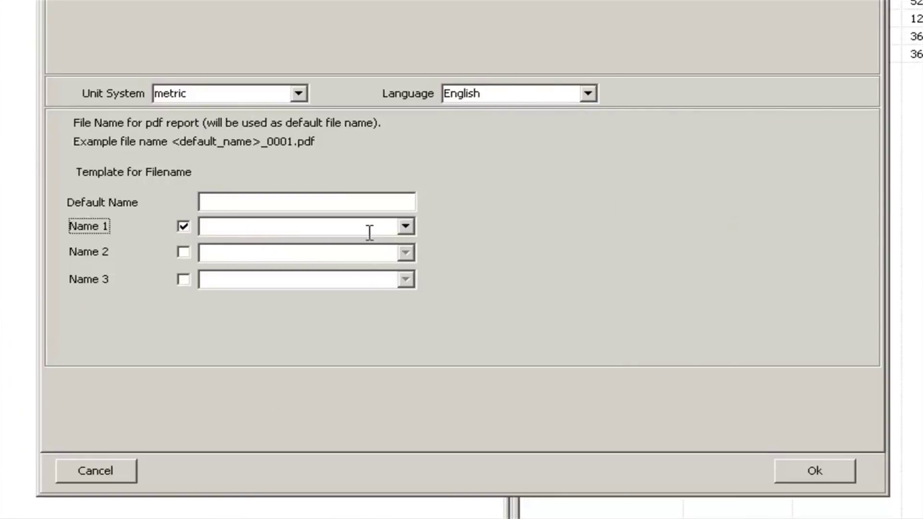
{"action": "left_click", "coordinate": [404, 228]}
{"action": "left_click", "coordinate": [259, 271]}
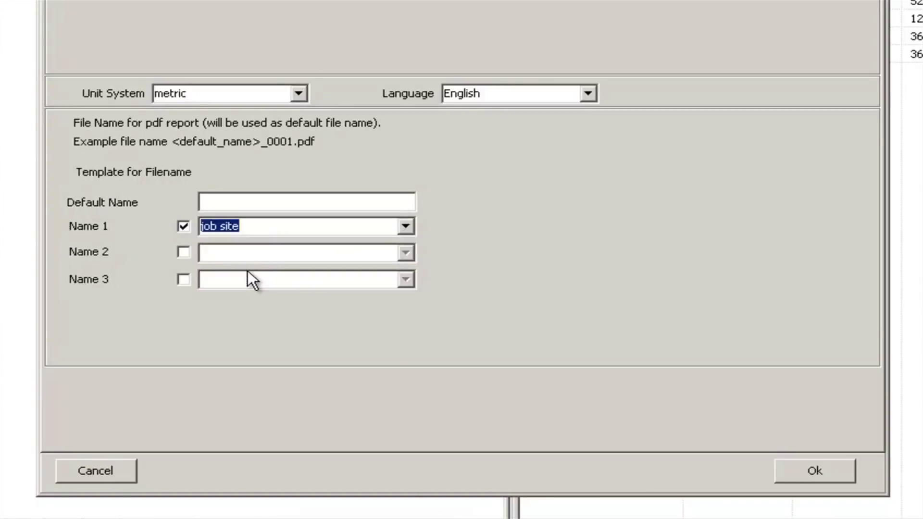
{"action": "left_click", "coordinate": [407, 253]}
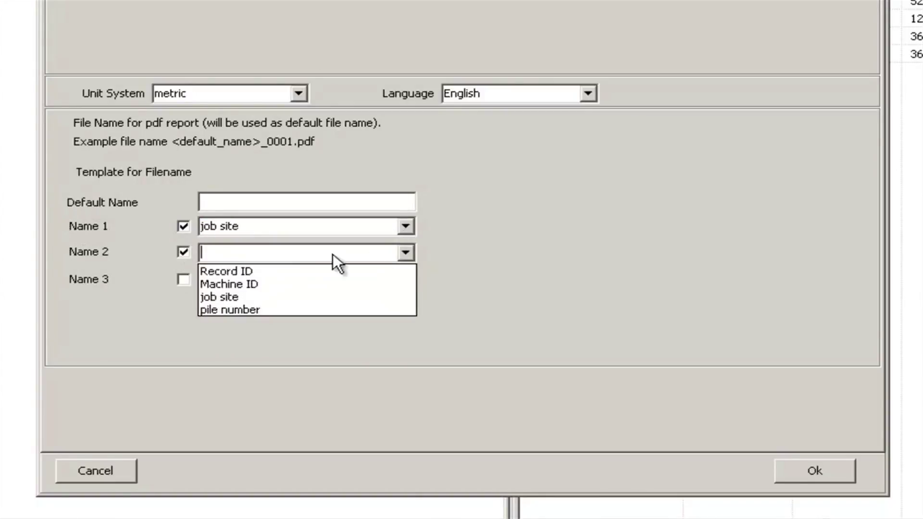
{"action": "left_click", "coordinate": [262, 308]}
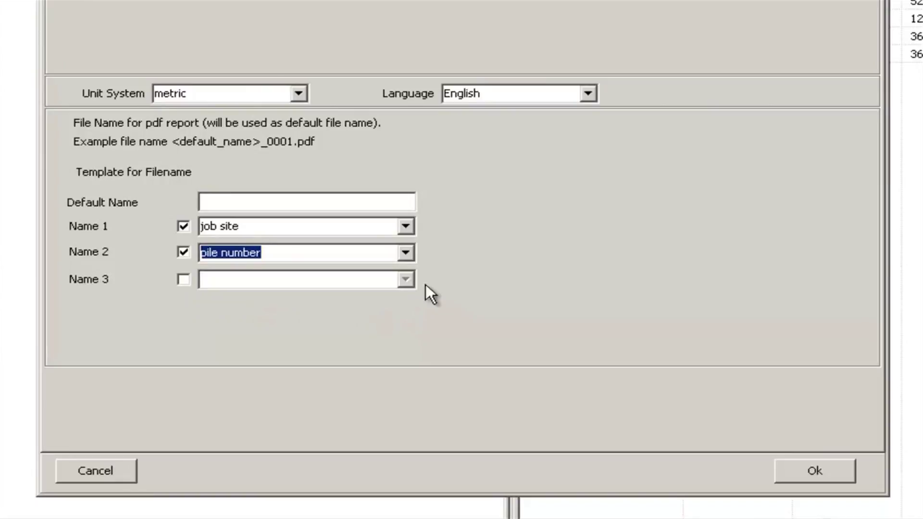